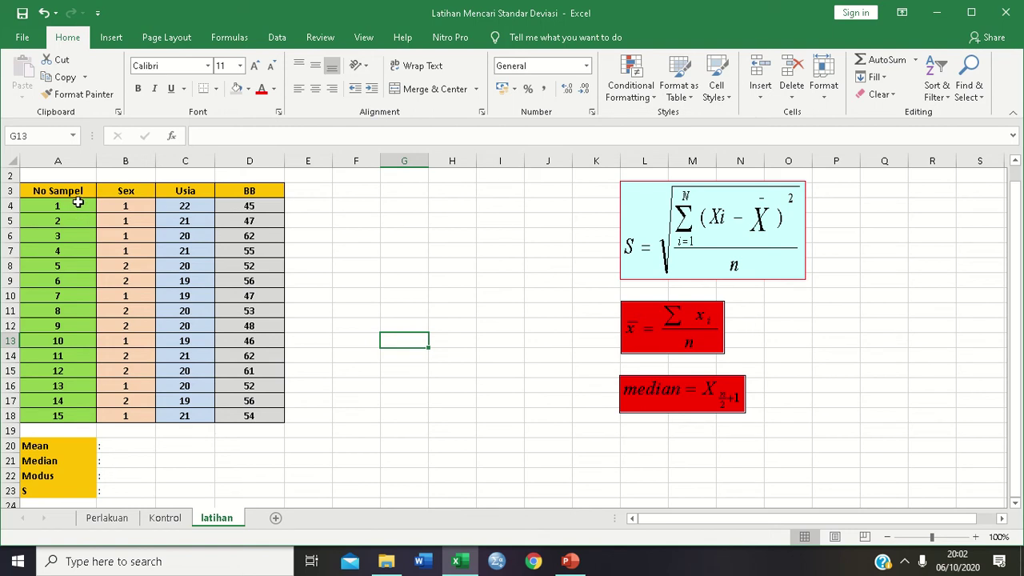
- Highlight the sample numbers and the Sex, Usia and BB column headings of the data table
mouse_move(78, 205)
left_mouse_down()
mouse_move(68, 425)
mouse_move(69, 416)
left_mouse_up()
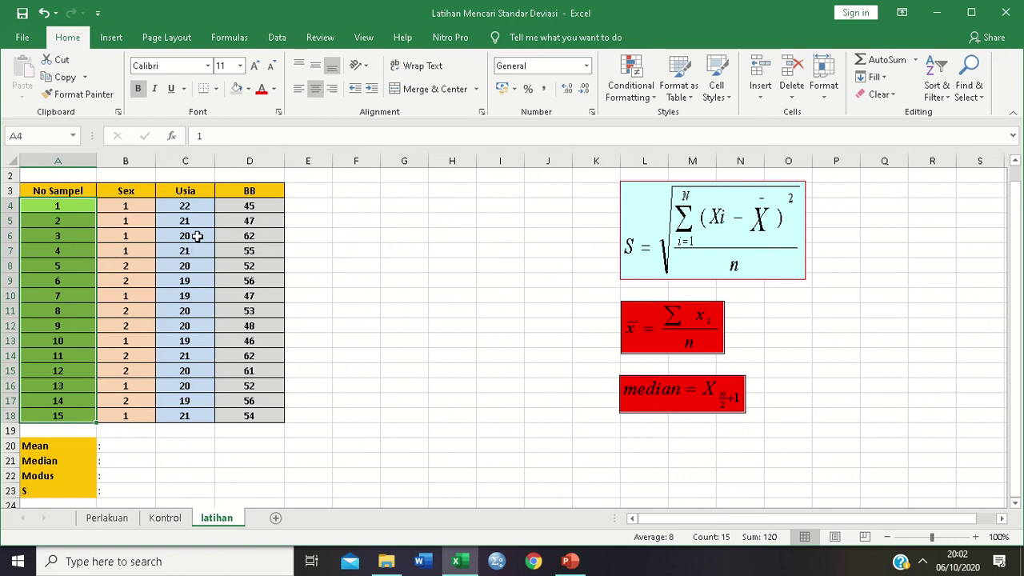
left_click(130, 190)
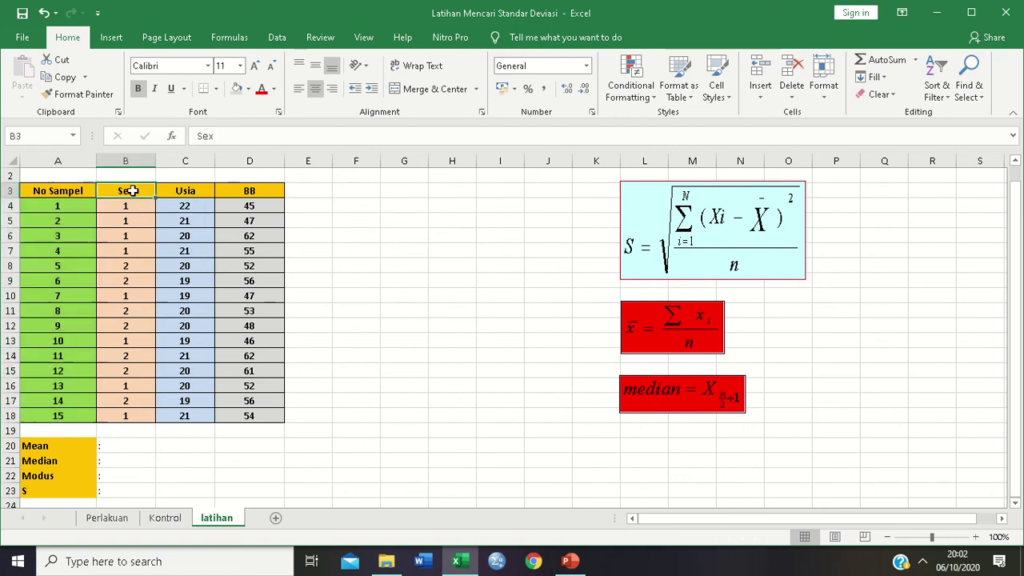
left_click(187, 189)
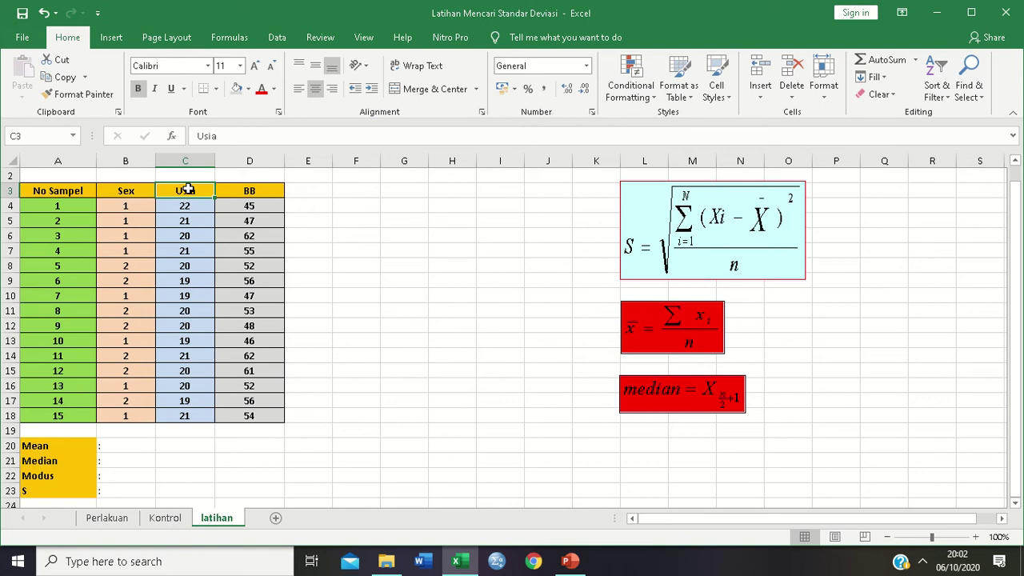
left_click(252, 190)
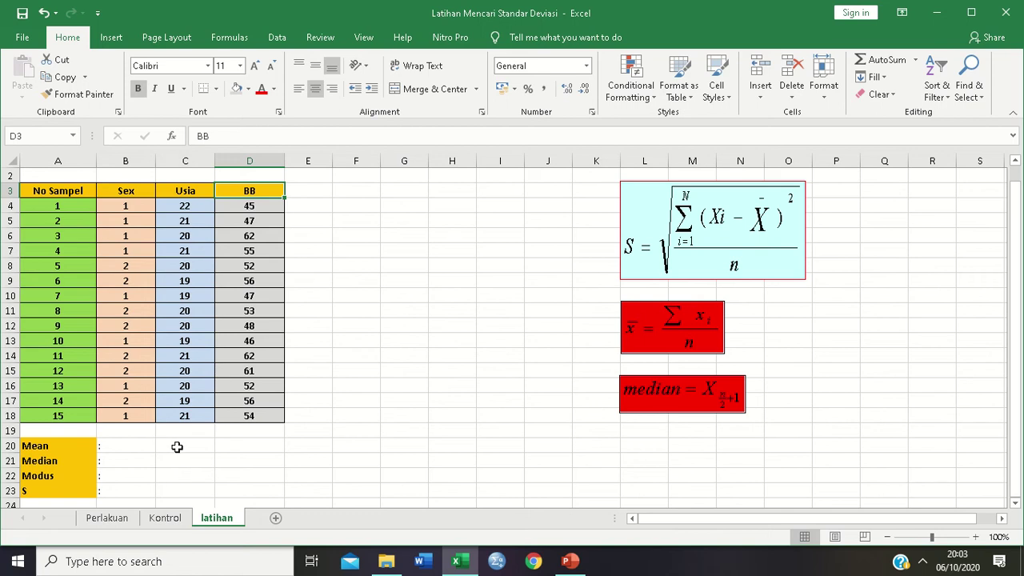
- Enter =AVERAGE(C4:C18) in C20 via Insert Function, giving the Usia mean 20,1333333
left_click(177, 447)
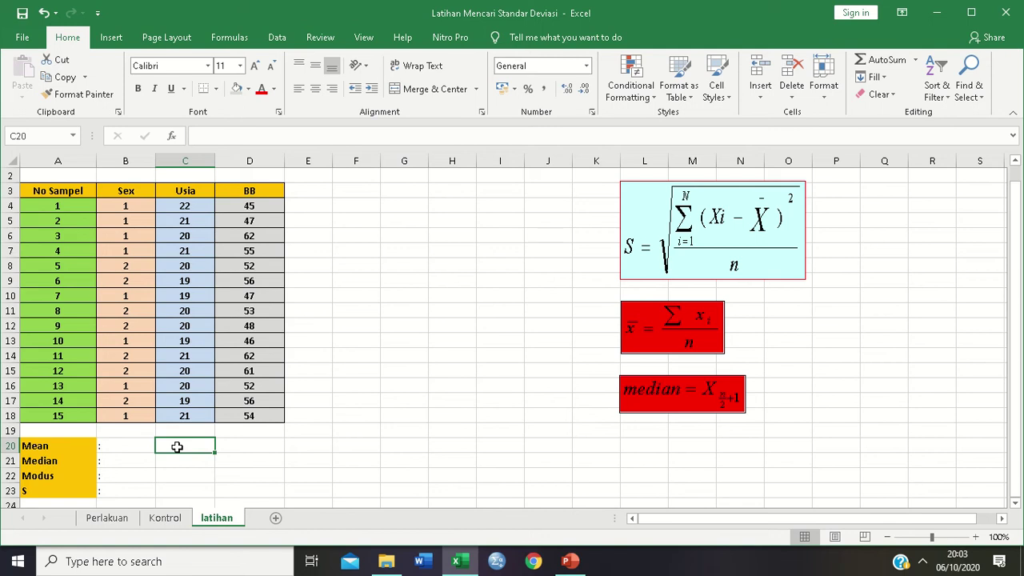
type("=")
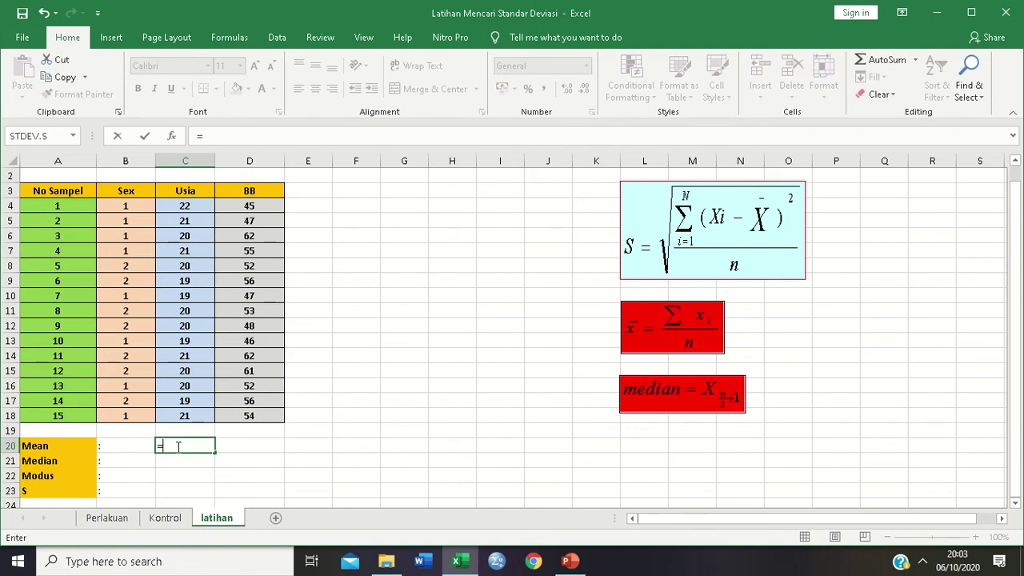
left_click(172, 137)
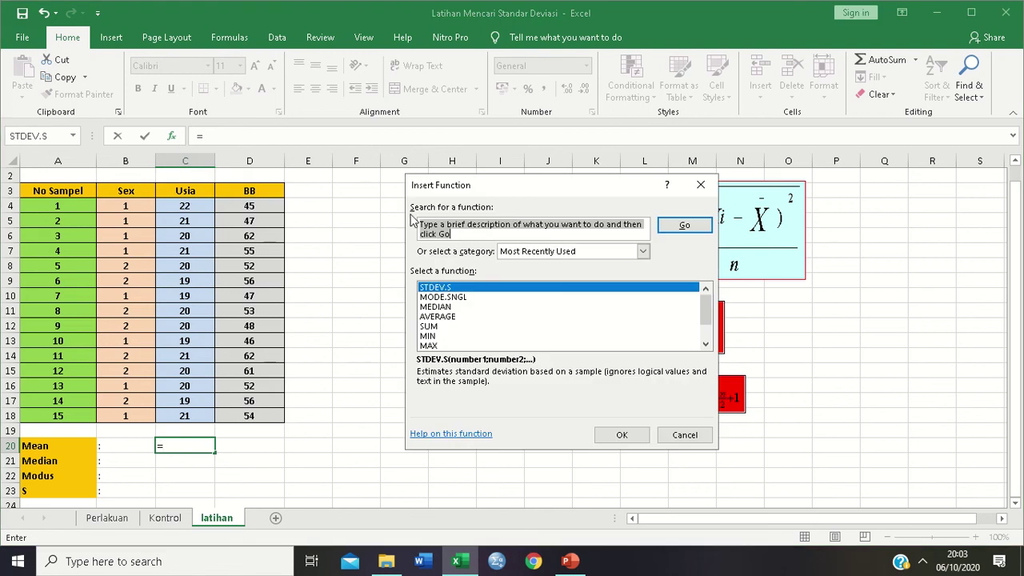
left_click(642, 253)
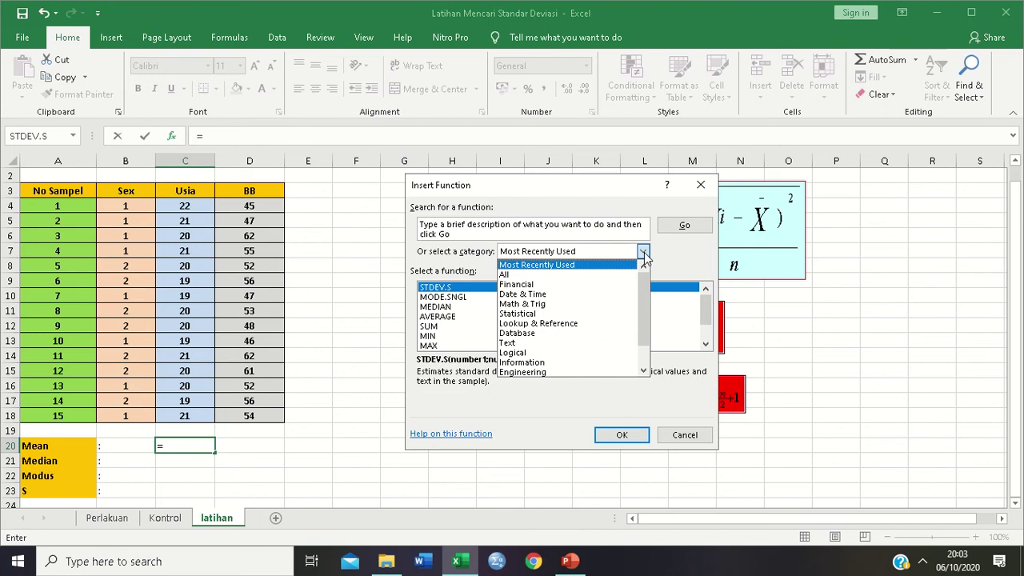
left_click(559, 313)
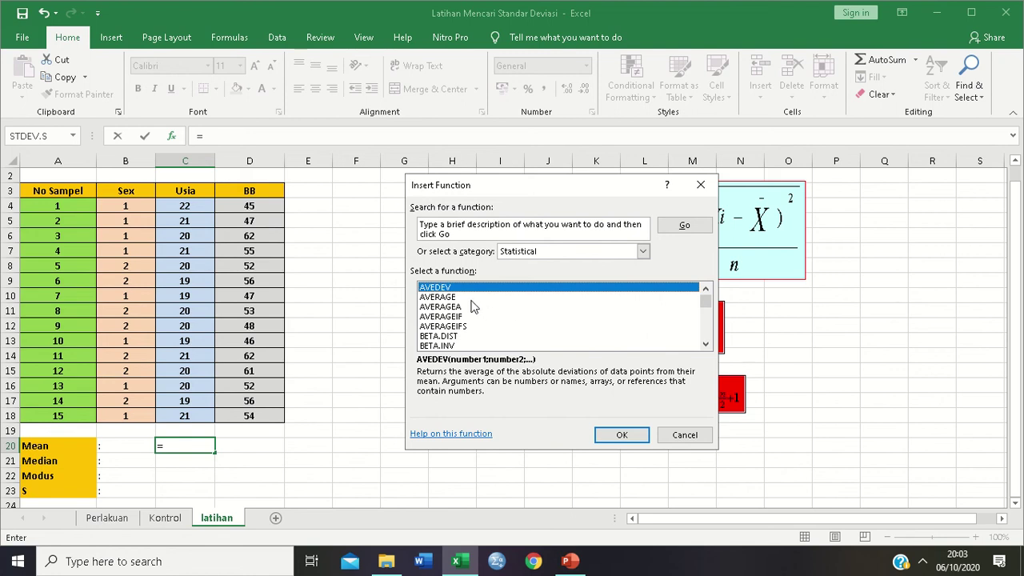
mouse_move(706, 301)
left_mouse_down()
mouse_move(707, 338)
mouse_move(704, 290)
left_mouse_up()
left_click(707, 338)
left_click(439, 297)
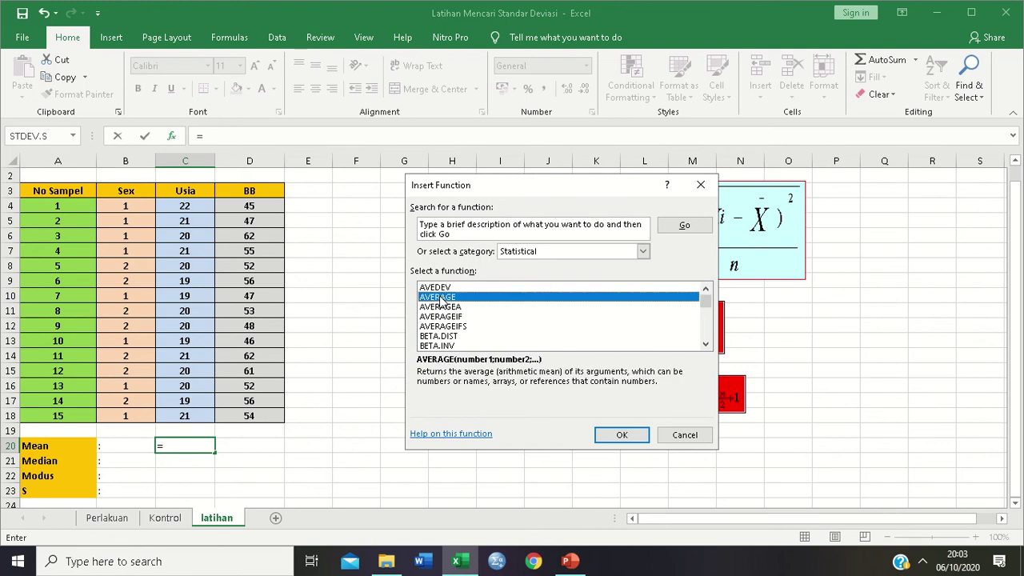
left_click(623, 434)
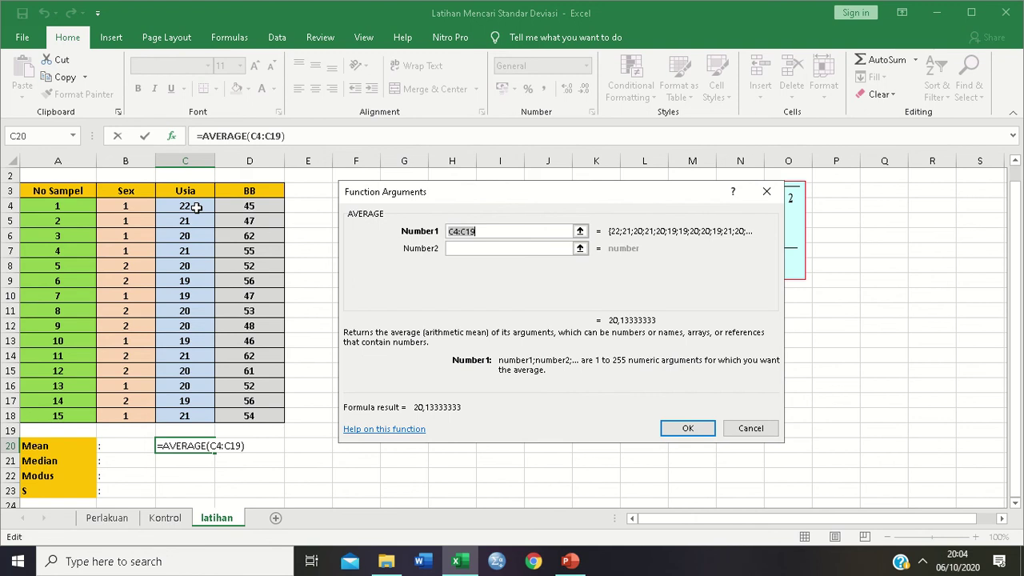
left_click_drag(196, 207, 196, 416)
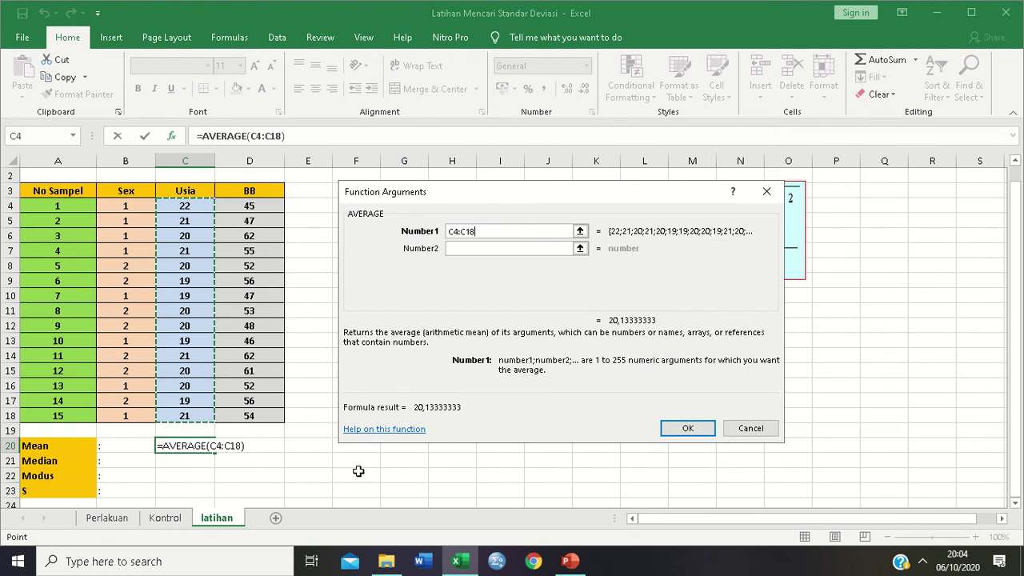
left_click(679, 428)
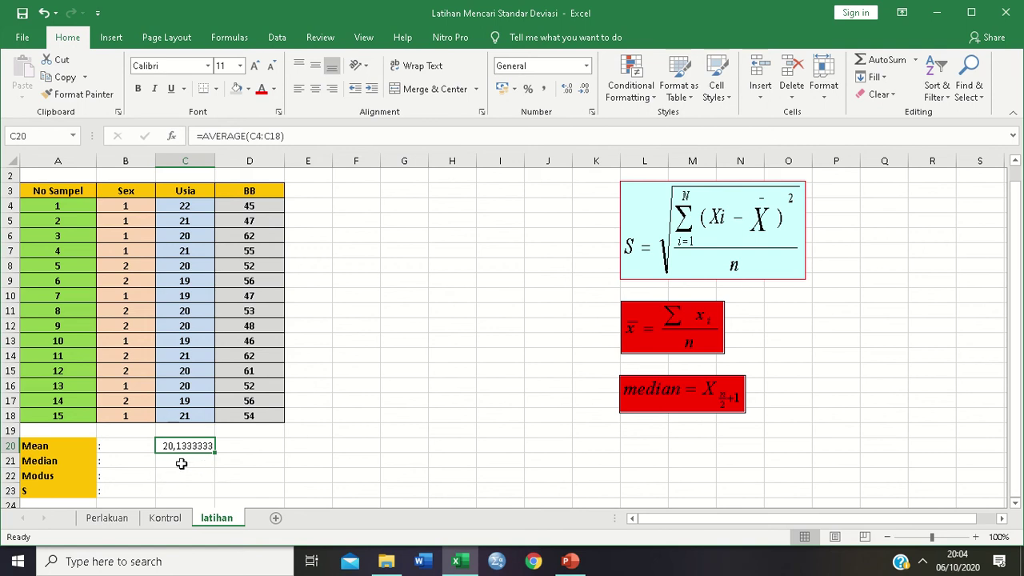
left_click(182, 464)
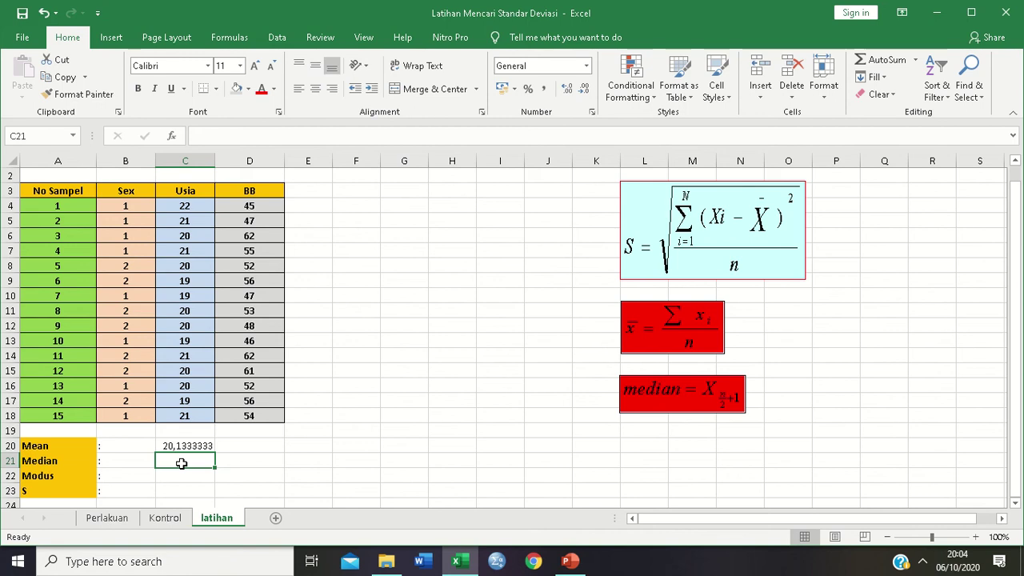
- Enter =MEDIAN(C4:C18) in C21 from the Statistical functions, giving the median age 20
type("=")
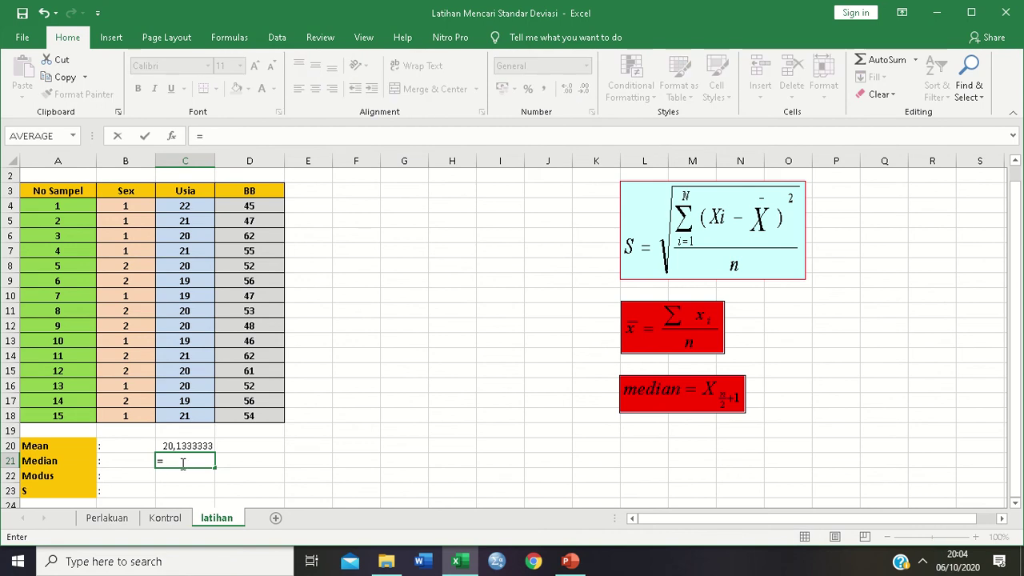
left_click(173, 137)
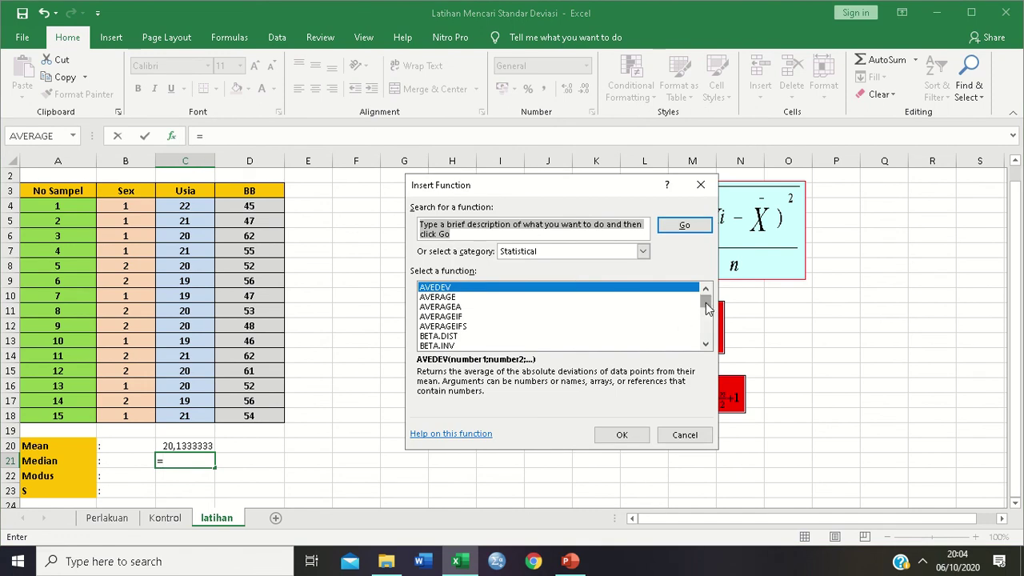
left_click_drag(705, 302, 714, 324)
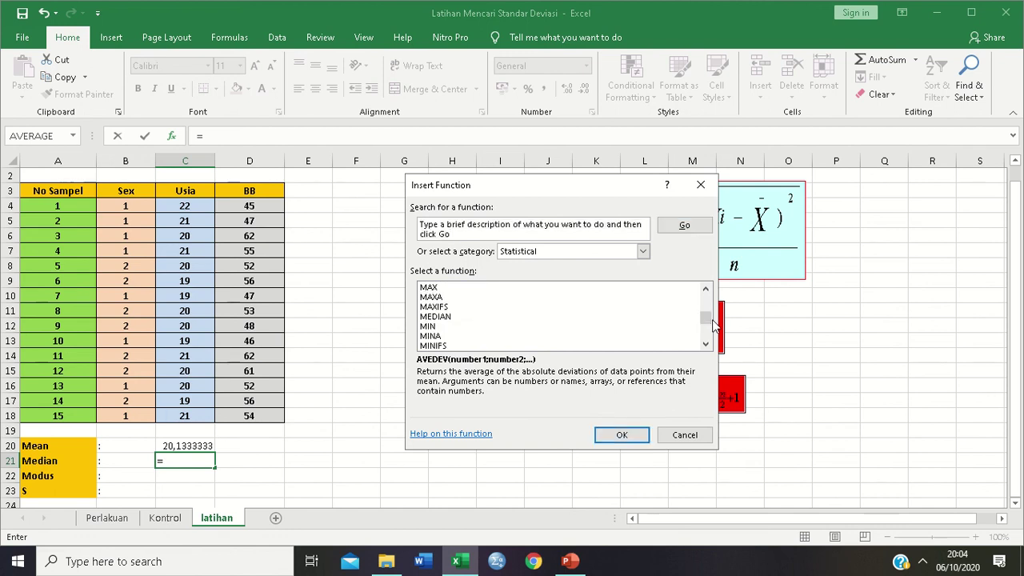
left_click(436, 317)
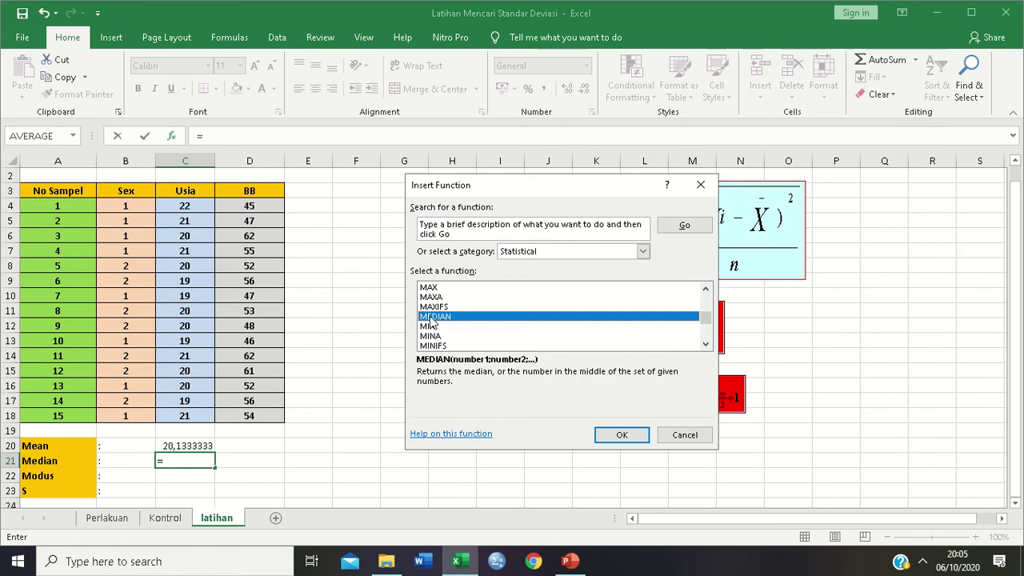
left_click(620, 437)
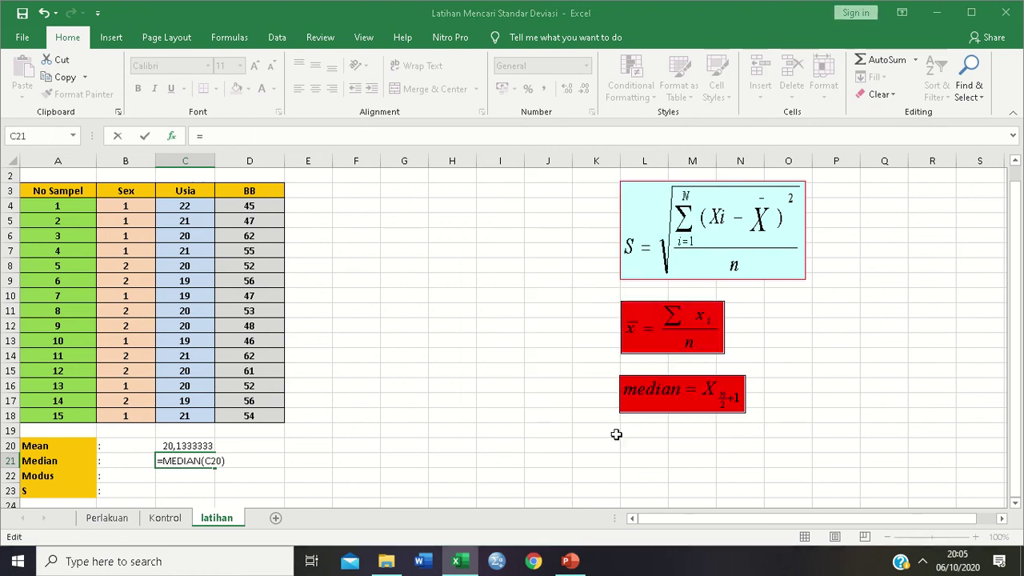
left_click(191, 207)
left_click_drag(190, 207, 197, 416)
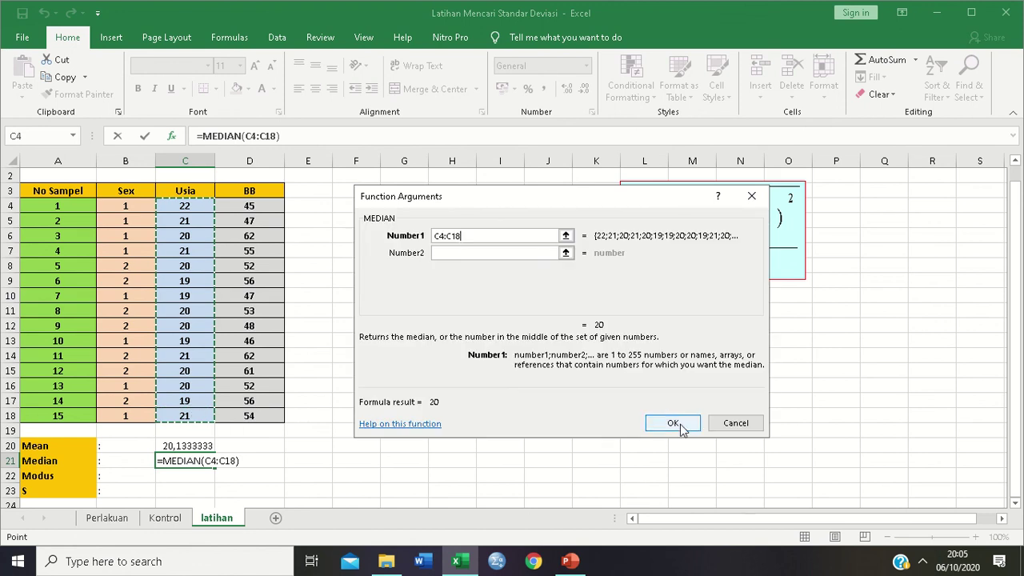
left_click(679, 425)
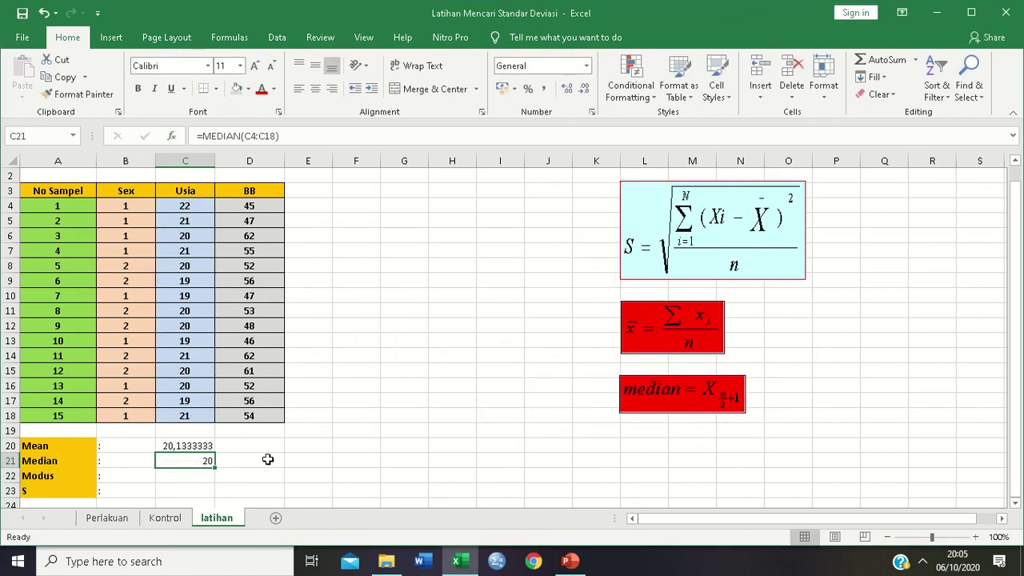
- Enter =MODE.SNGL(C4:C18) in C22, giving the most frequent Usia age 20
left_click(196, 478)
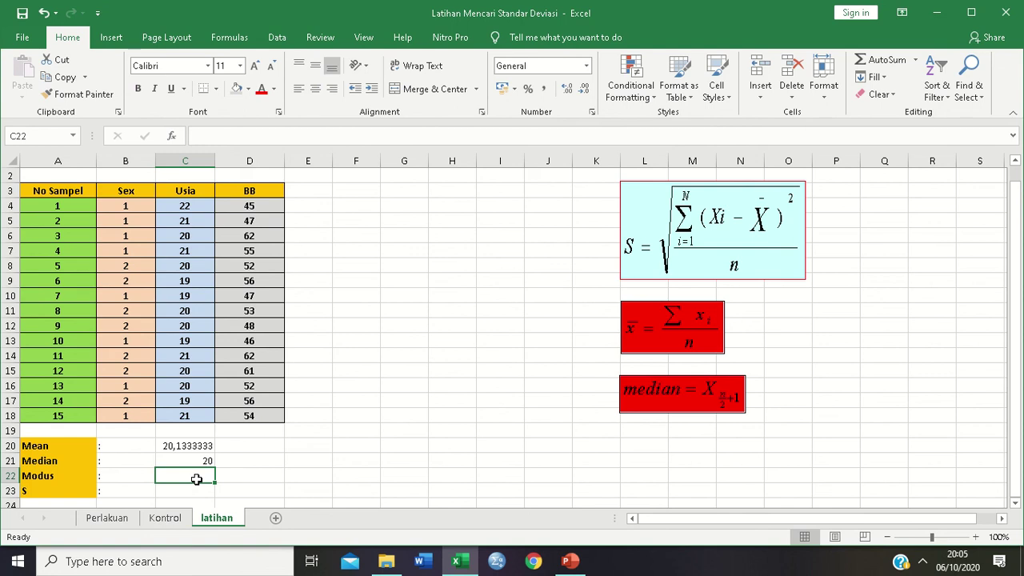
type("=")
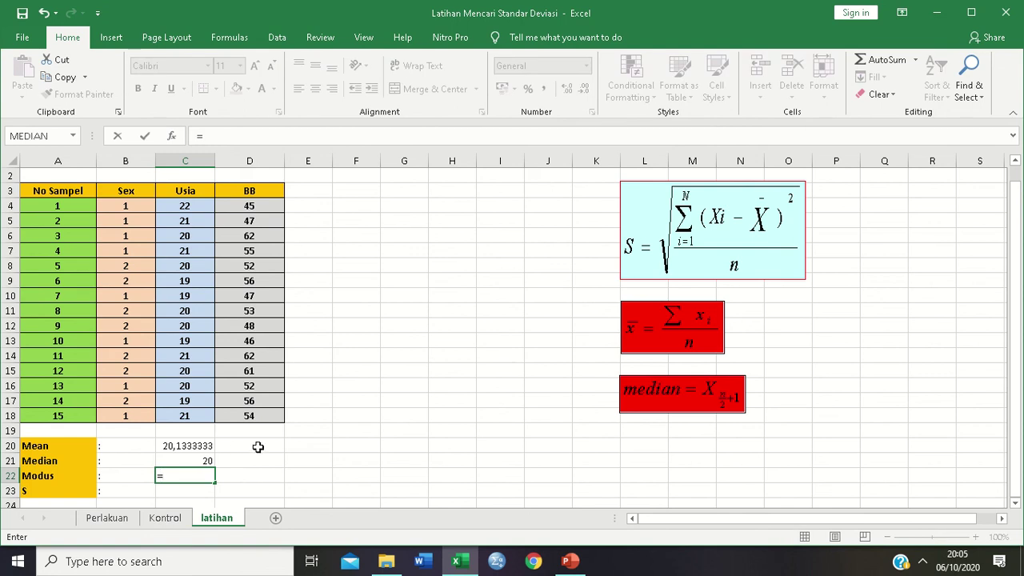
left_click(172, 136)
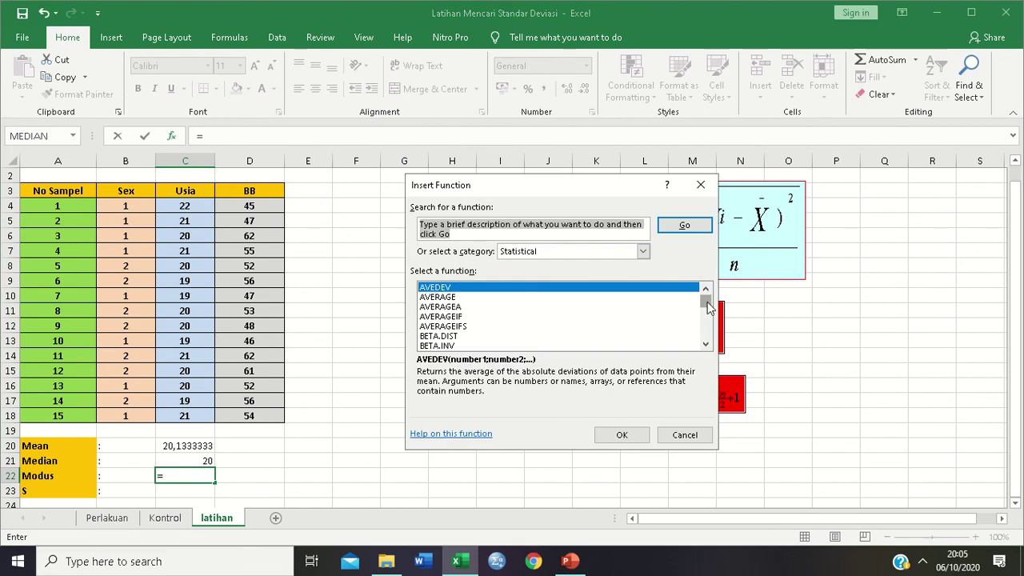
left_click_drag(707, 307, 707, 324)
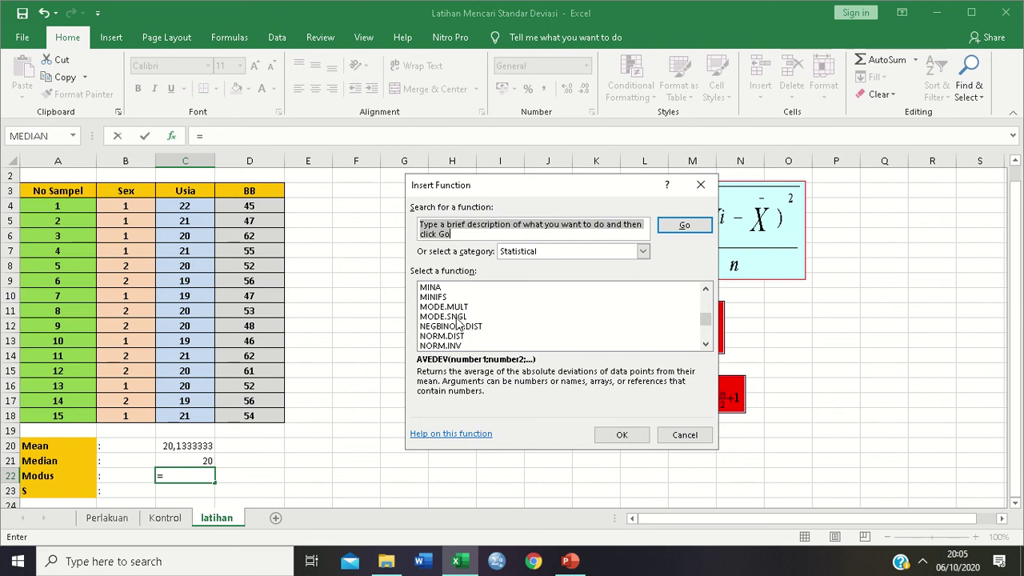
left_click(458, 319)
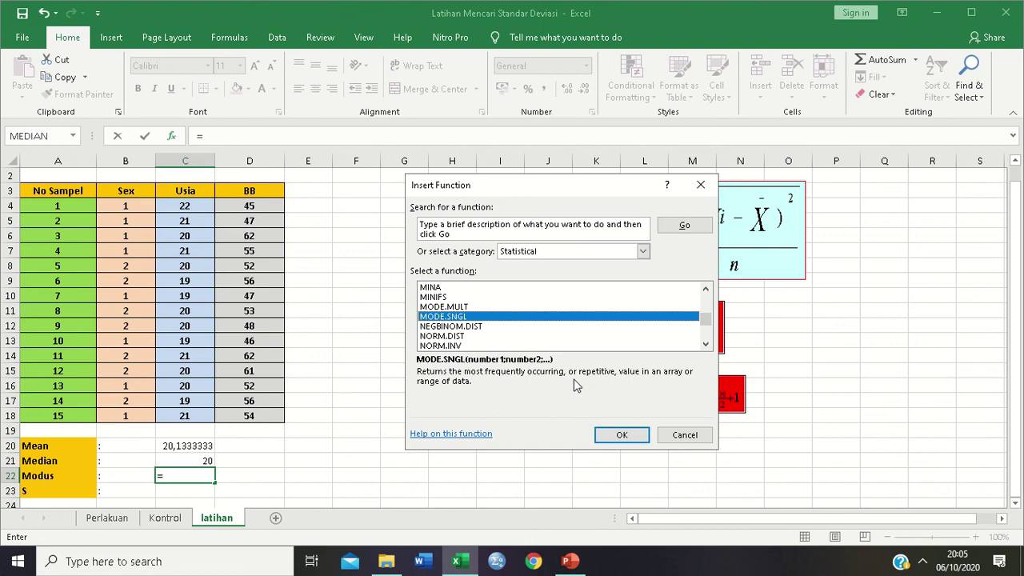
left_click(616, 436)
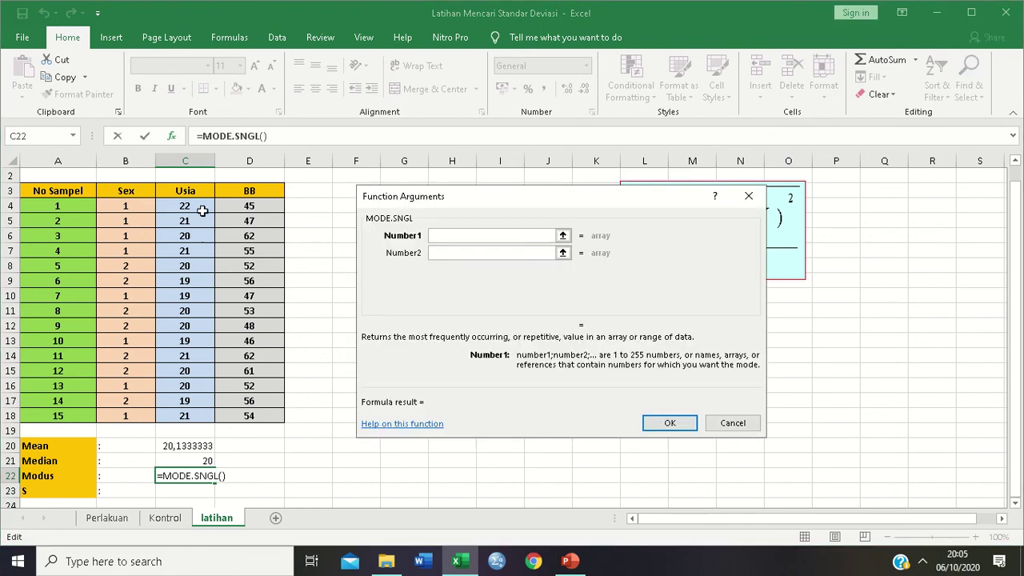
left_click_drag(195, 206, 198, 413)
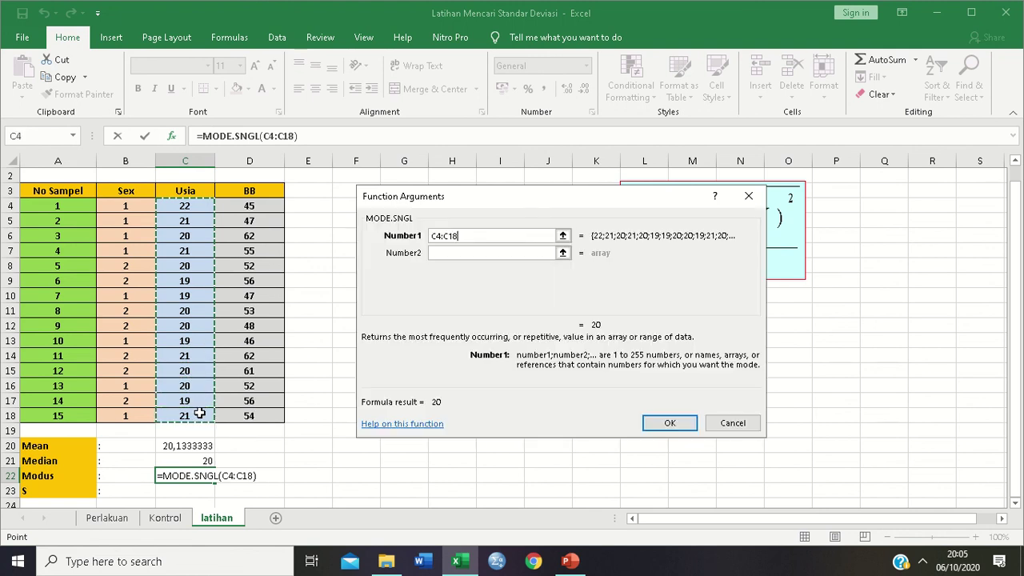
left_click(670, 423)
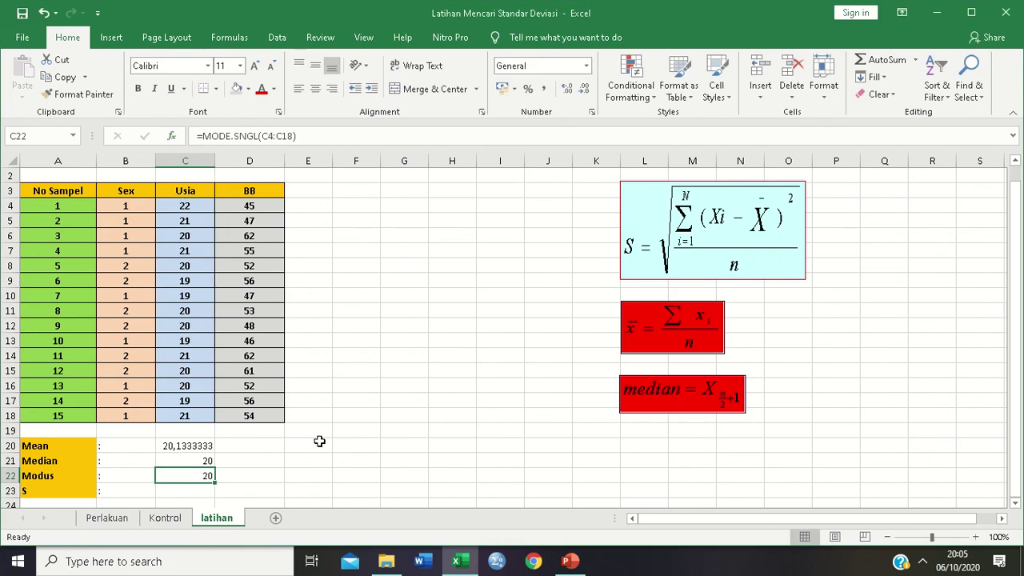
- Enter =STDEV.S(C4:C18) in C23, giving the sample standard deviation 0,91547542
left_click(185, 490)
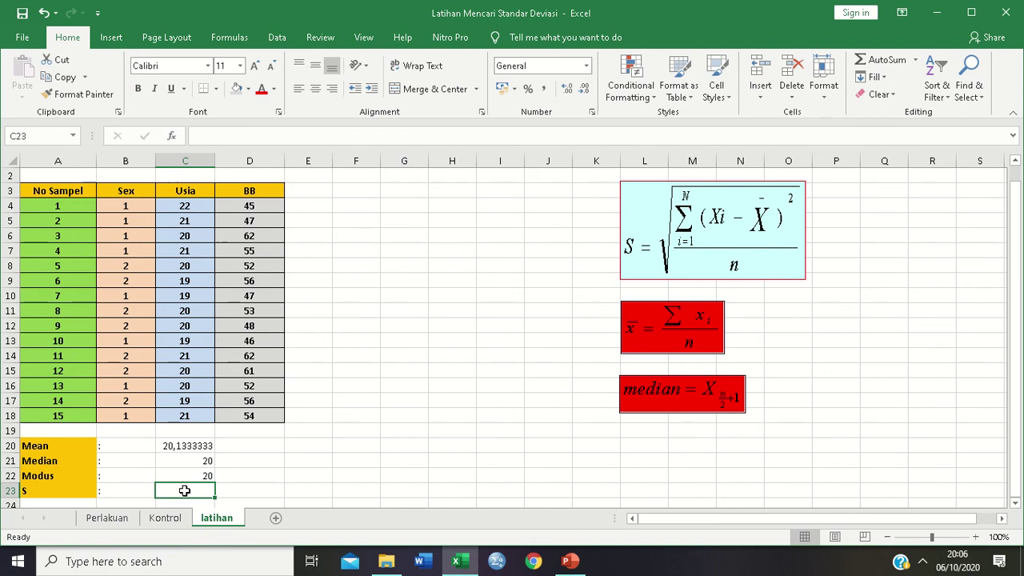
type("=")
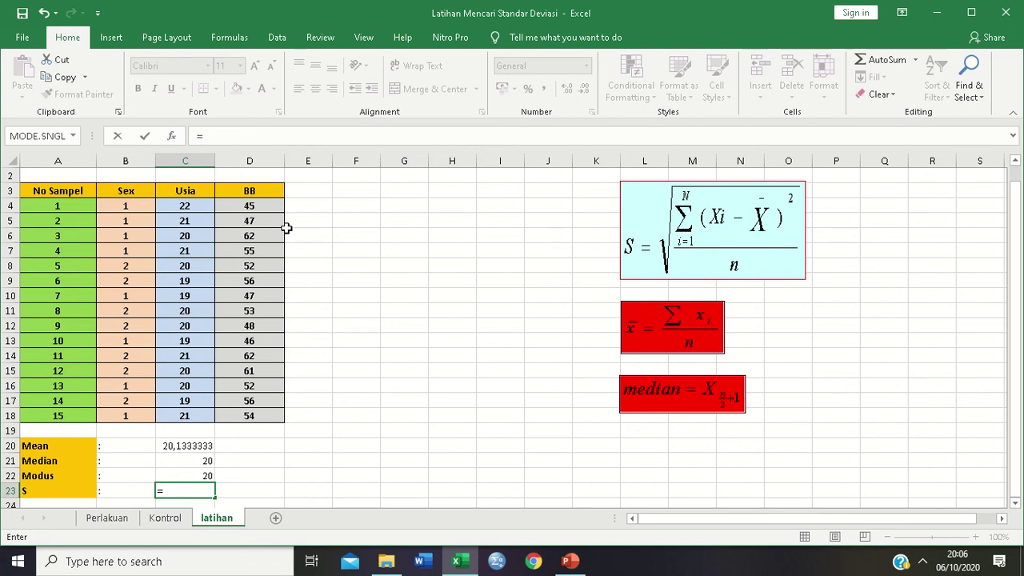
left_click(173, 137)
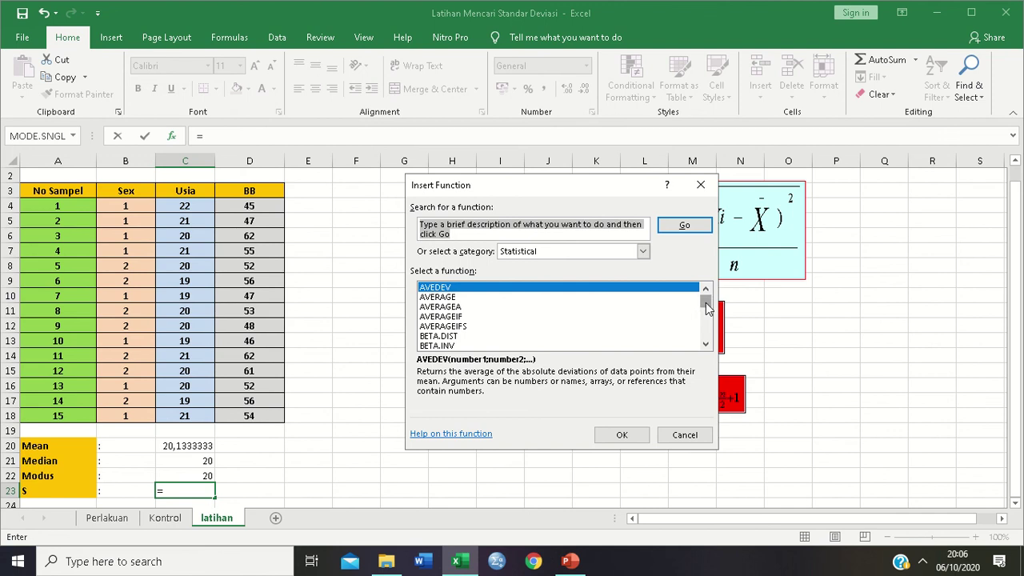
left_click_drag(707, 308, 717, 335)
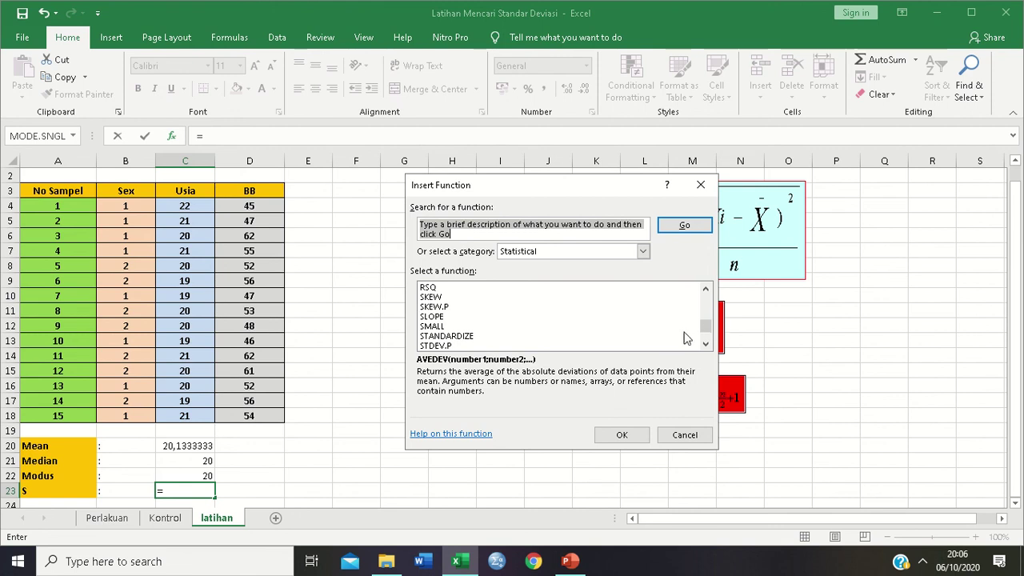
left_click(707, 347)
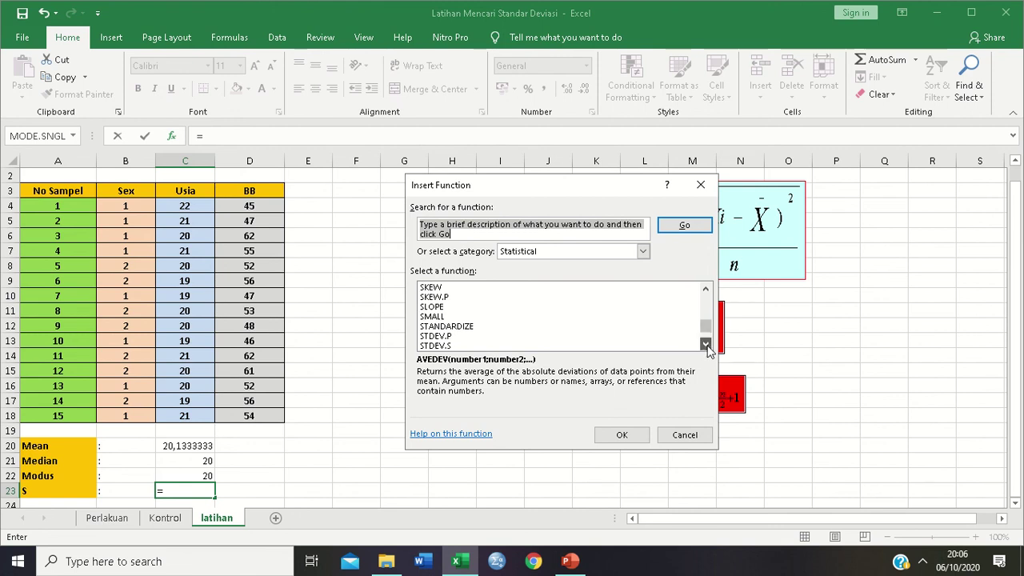
left_click(707, 346)
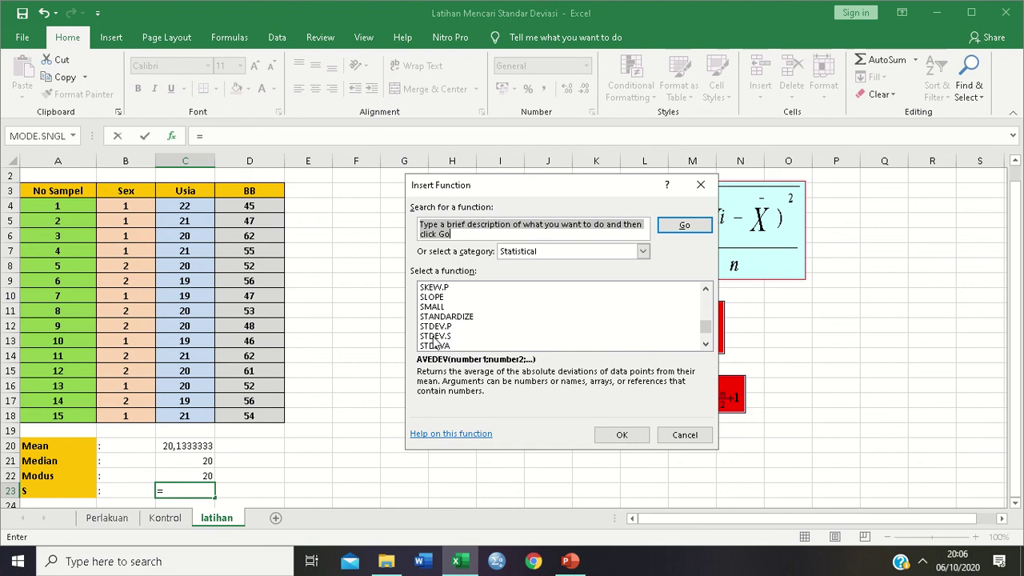
left_click(435, 336)
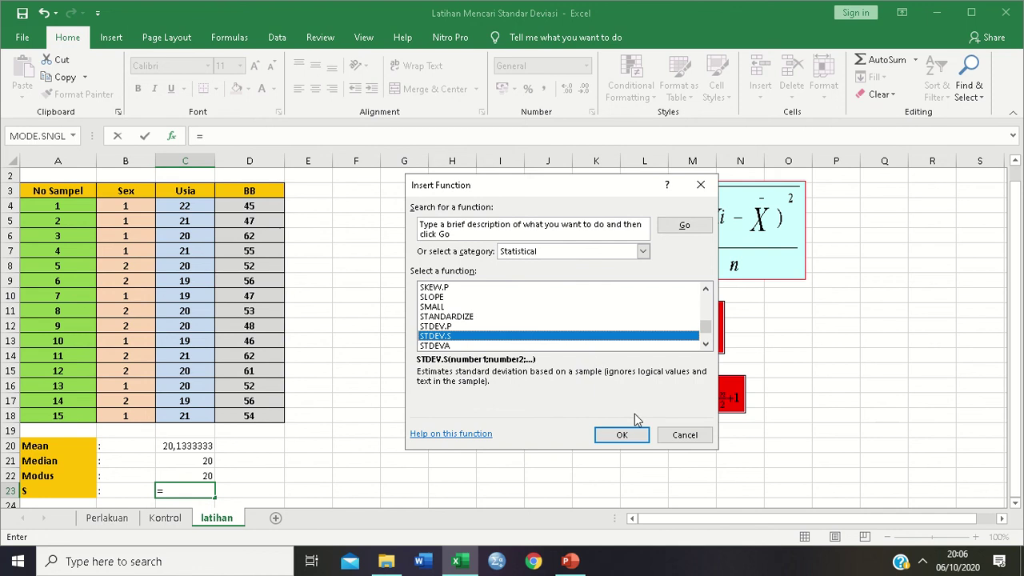
left_click(623, 435)
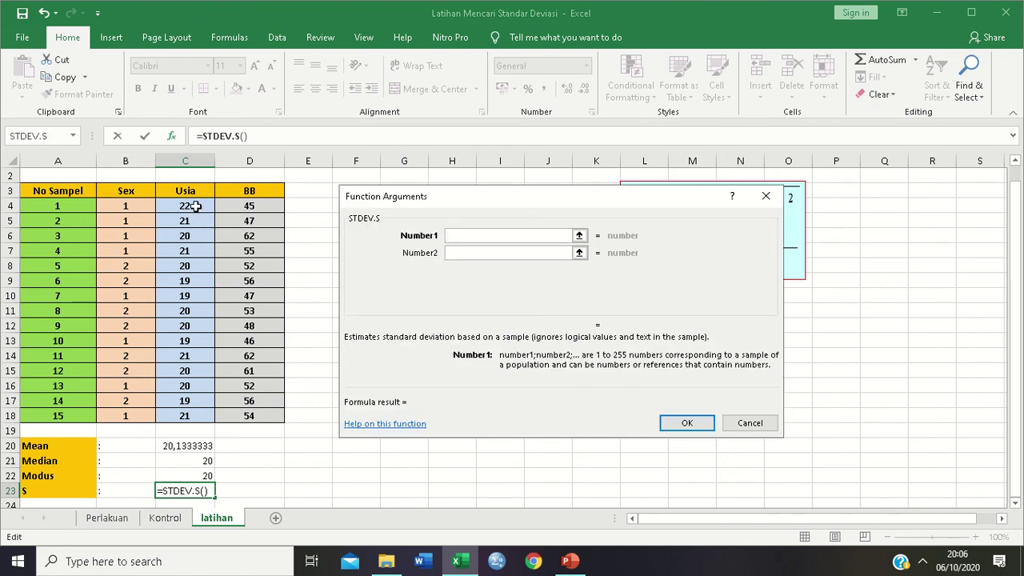
left_click_drag(192, 206, 194, 413)
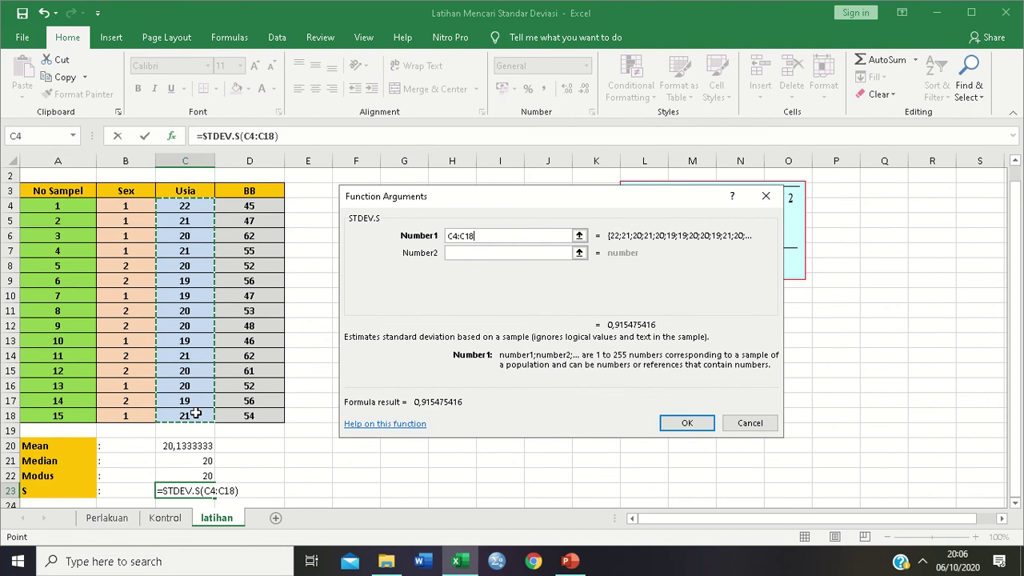
left_click(693, 428)
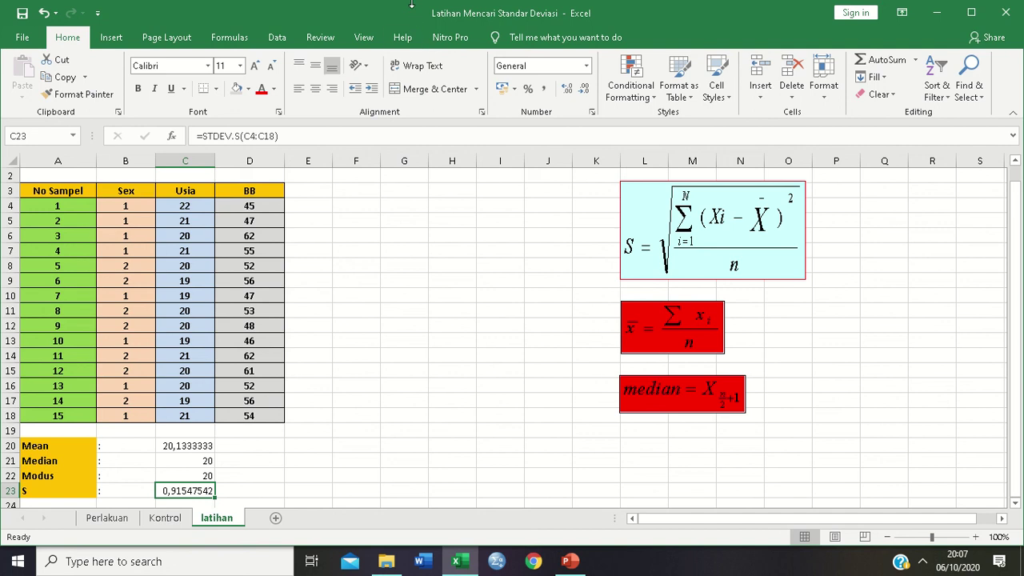
mouse_move(413, 7)
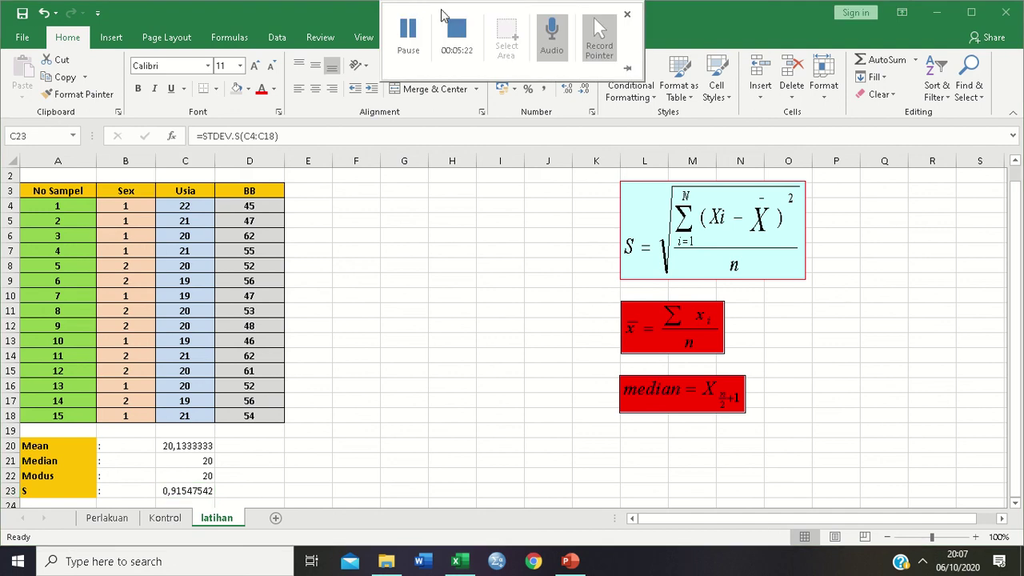